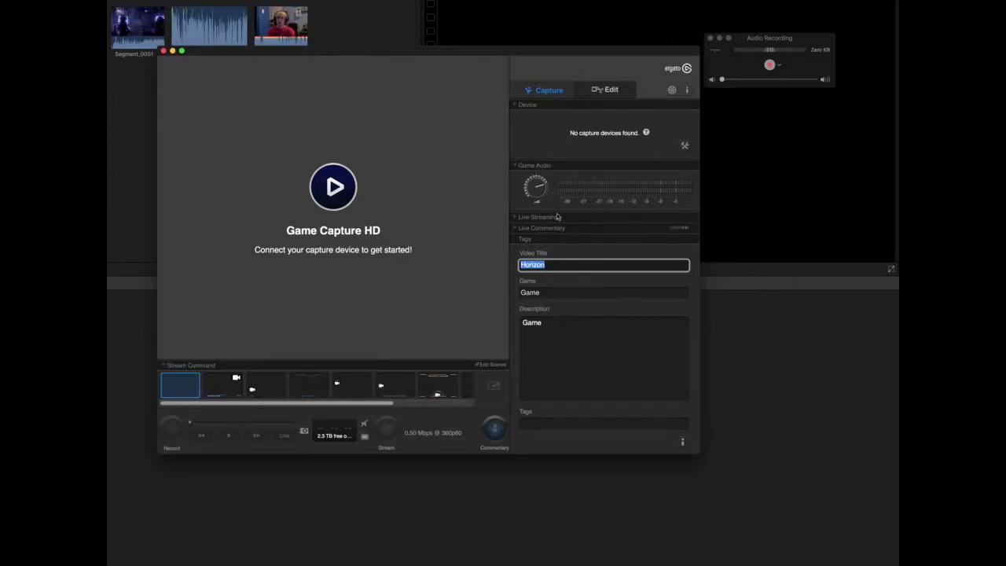
Create a new project named Test and place the Segment_0001 gameplay clip in its timeline
{"action": "left_click_drag", "start_coordinate": [814, 41], "coordinate": [780, 142]}
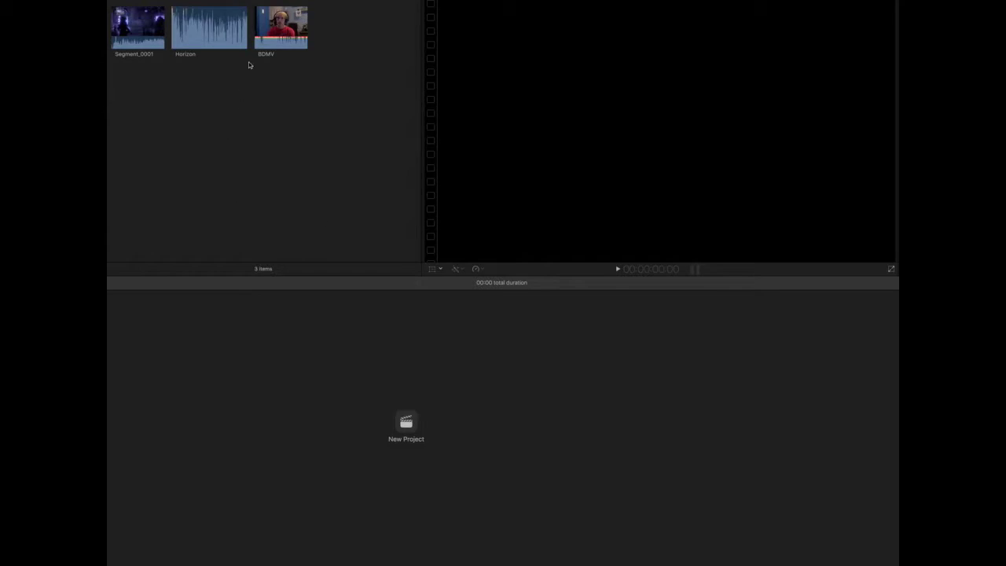
{"action": "left_click", "coordinate": [144, 33]}
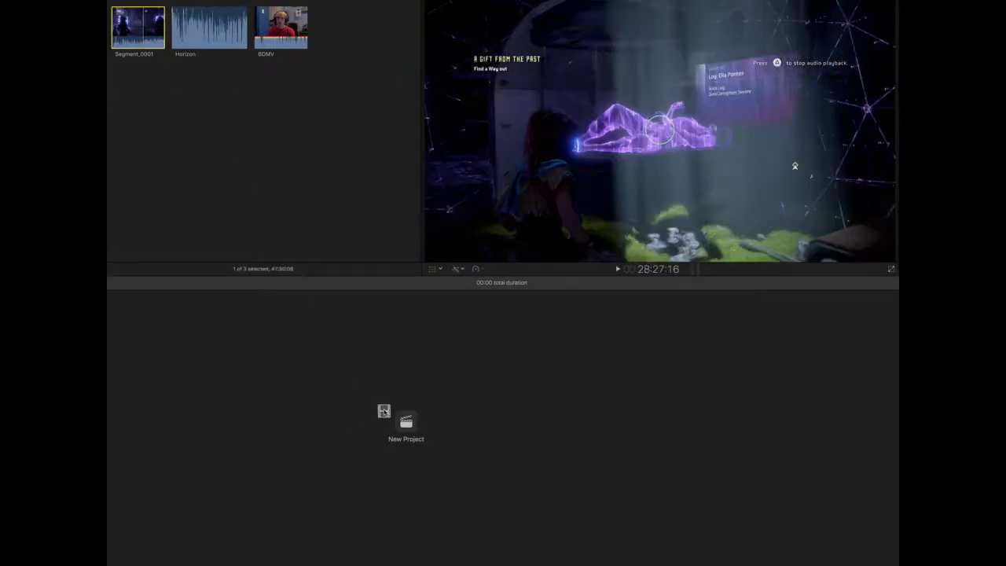
{"action": "left_click", "coordinate": [407, 423]}
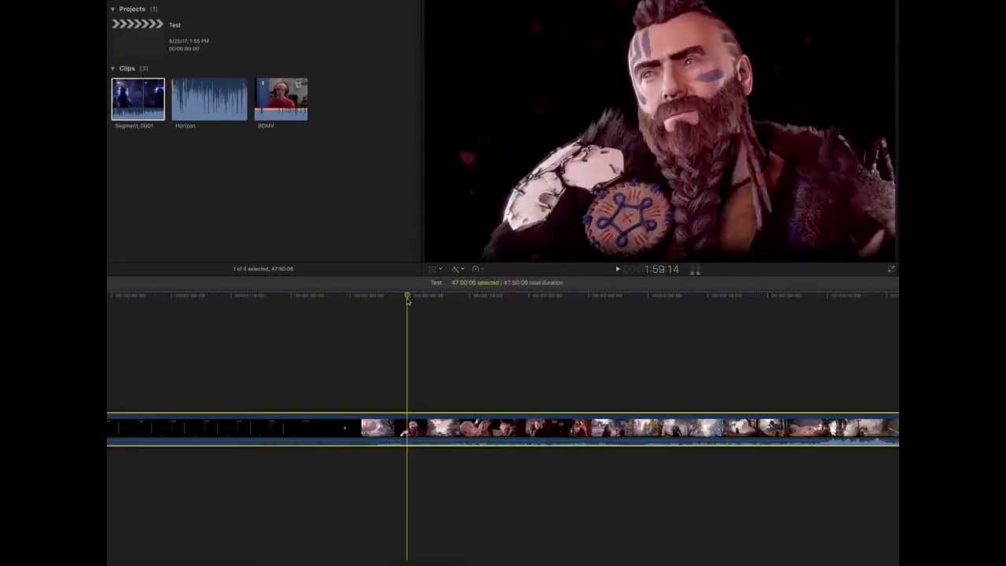
{"action": "left_click_drag", "start_coordinate": [426, 305], "coordinate": [465, 302]}
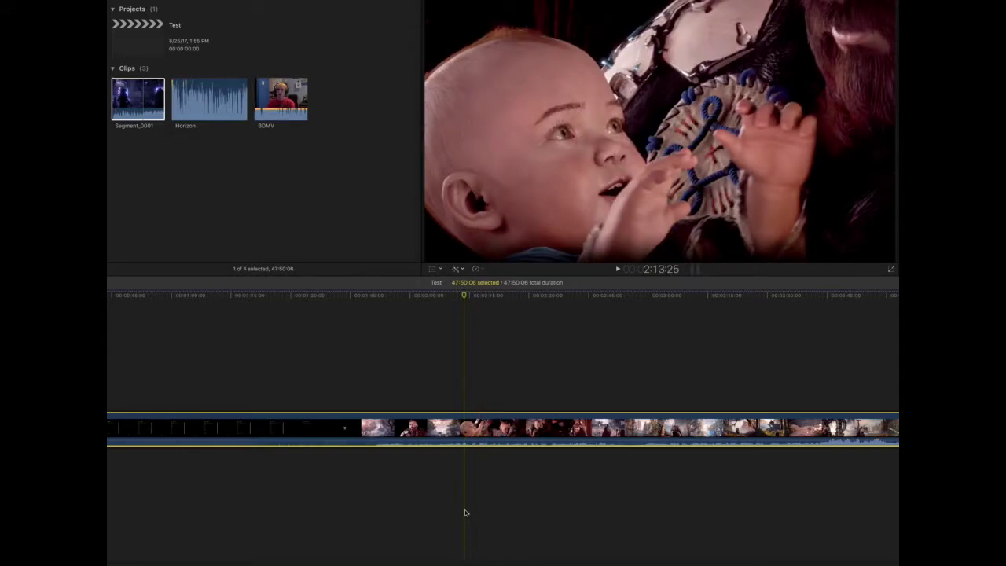
{"action": "left_click", "coordinate": [634, 298]}
Attach the Horizon audio recording beneath the gameplay clip and lower the gameplay clip's audio volume
{"action": "left_click", "coordinate": [217, 101]}
{"action": "left_click_drag", "start_coordinate": [277, 179], "coordinate": [434, 464]}
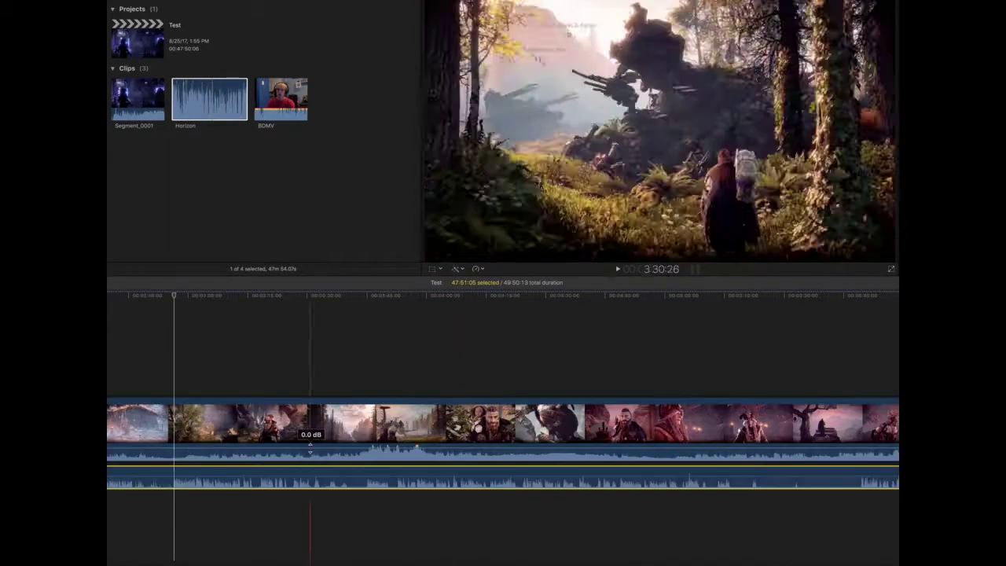
{"action": "left_click_drag", "start_coordinate": [310, 445], "coordinate": [311, 455]}
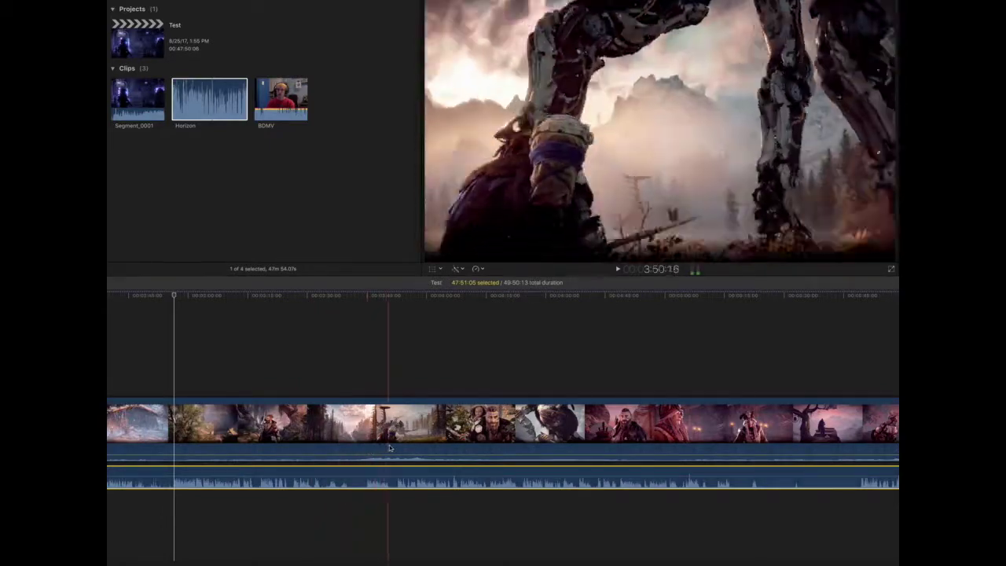
{"action": "left_click_drag", "start_coordinate": [404, 450], "coordinate": [411, 447]}
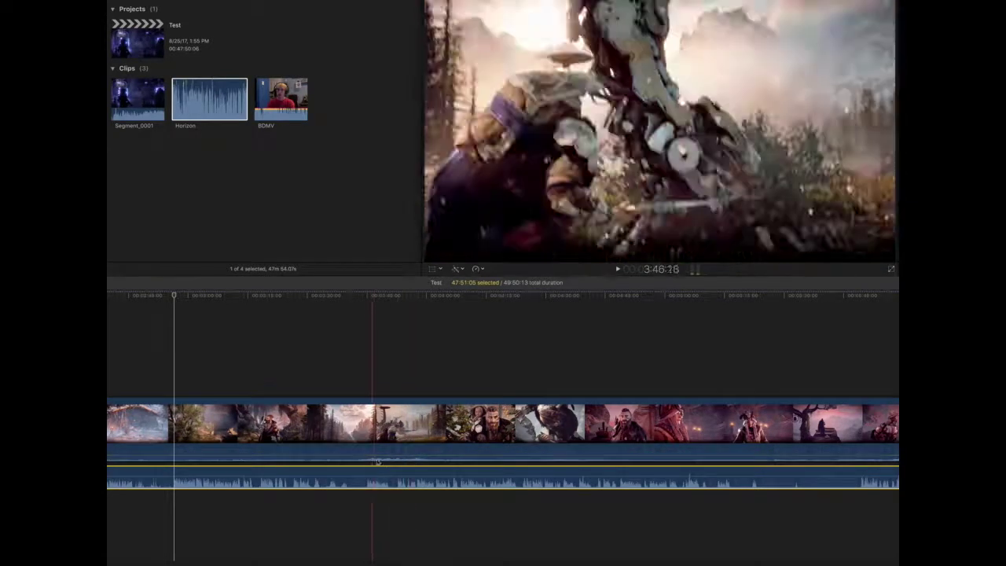
Place the BDMV webcam clip above the gameplay clip on the timeline, starting at about 3:15
{"action": "left_click", "coordinate": [281, 96]}
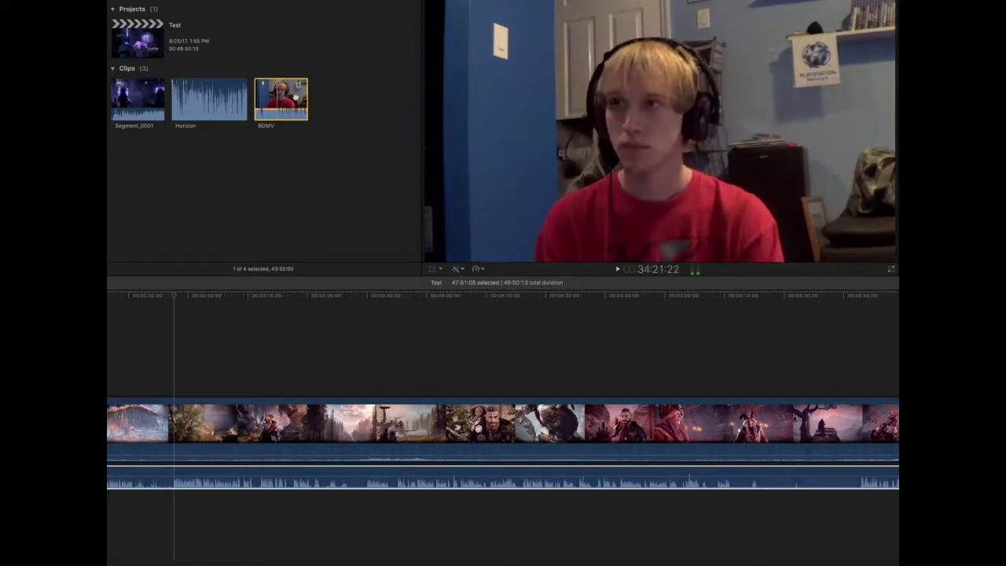
{"action": "left_click_drag", "start_coordinate": [288, 195], "coordinate": [332, 375]}
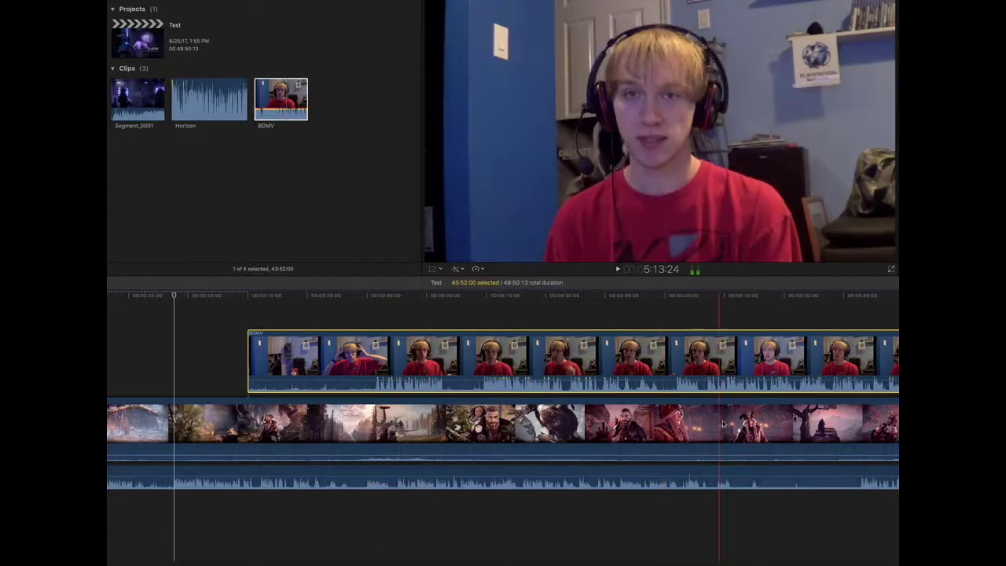
{"action": "key", "text": "space"}
Shrink the BDMV webcam picture to about a quarter of the frame's width and move it to the frame's upper-right corner
{"action": "scroll", "coordinate": [724, 425], "scroll_direction": "right", "scroll_amount": 5}
{"action": "scroll", "coordinate": [503, 409], "scroll_direction": "right", "scroll_amount": 5}
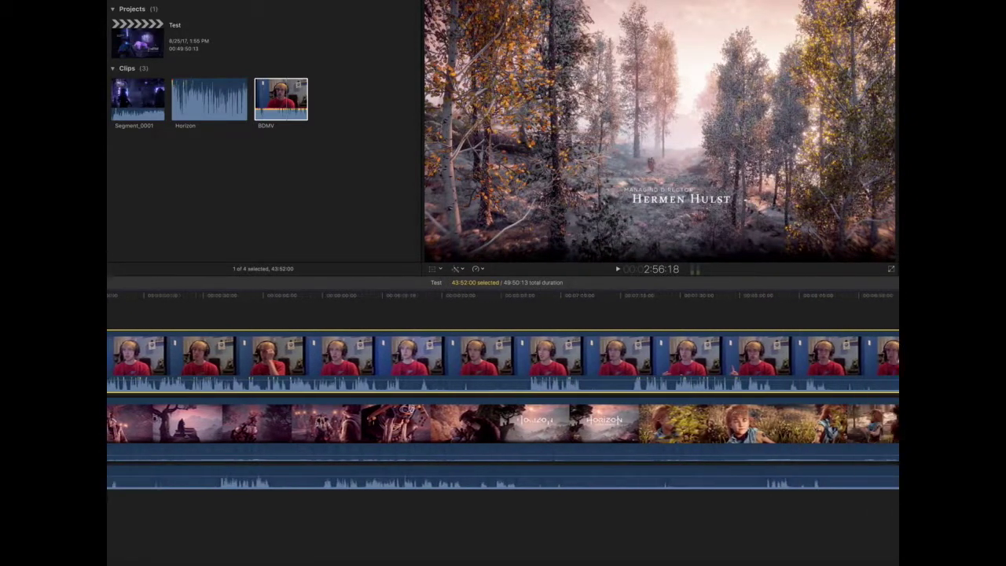
{"action": "scroll", "coordinate": [503, 409], "scroll_direction": "right", "scroll_amount": 2}
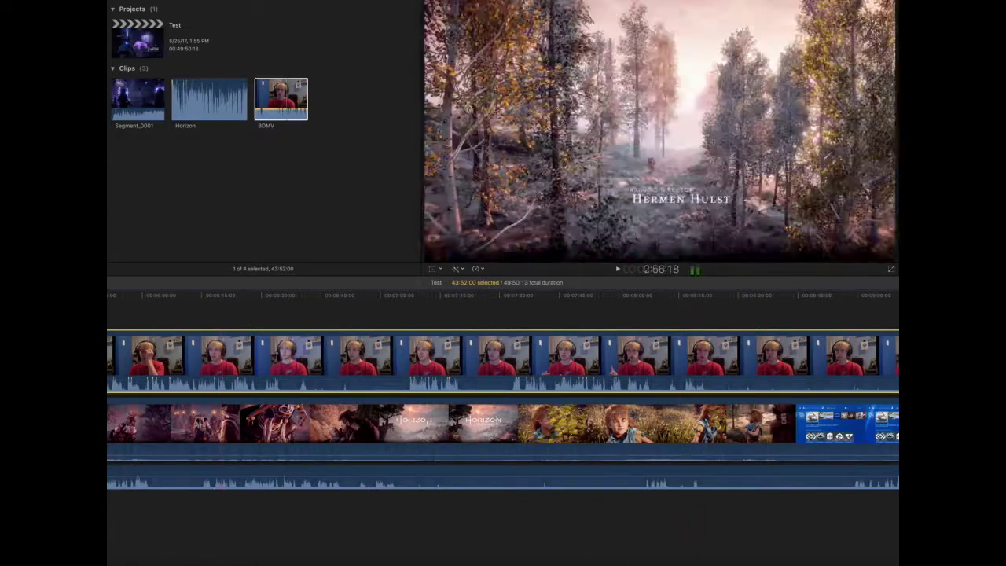
{"action": "scroll", "coordinate": [503, 409], "scroll_direction": "right", "scroll_amount": 1}
{"action": "scroll", "coordinate": [503, 409], "scroll_direction": "left", "scroll_amount": 2}
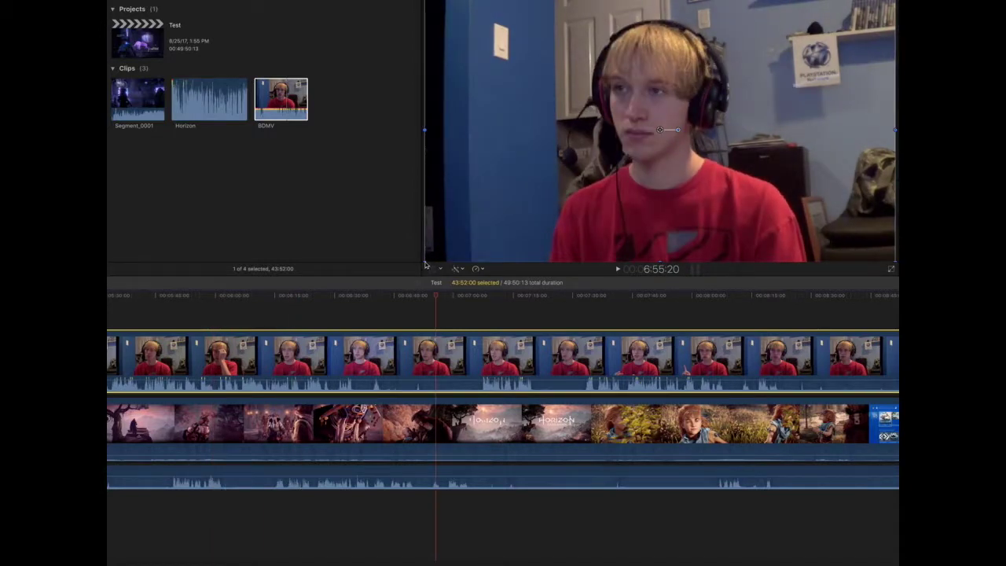
{"action": "left_click_drag", "start_coordinate": [426, 261], "coordinate": [621, 162]}
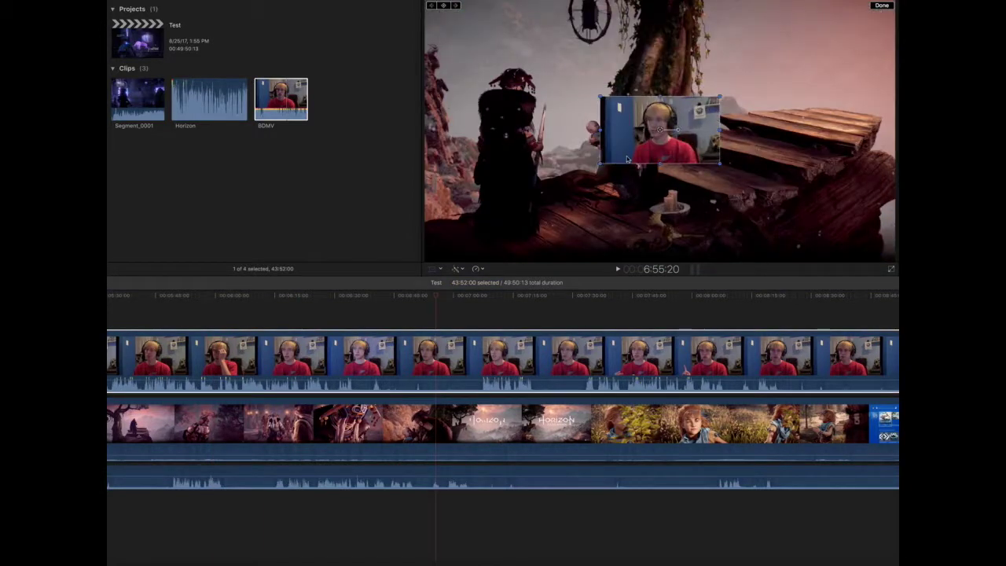
{"action": "left_click_drag", "start_coordinate": [663, 136], "coordinate": [805, 76]}
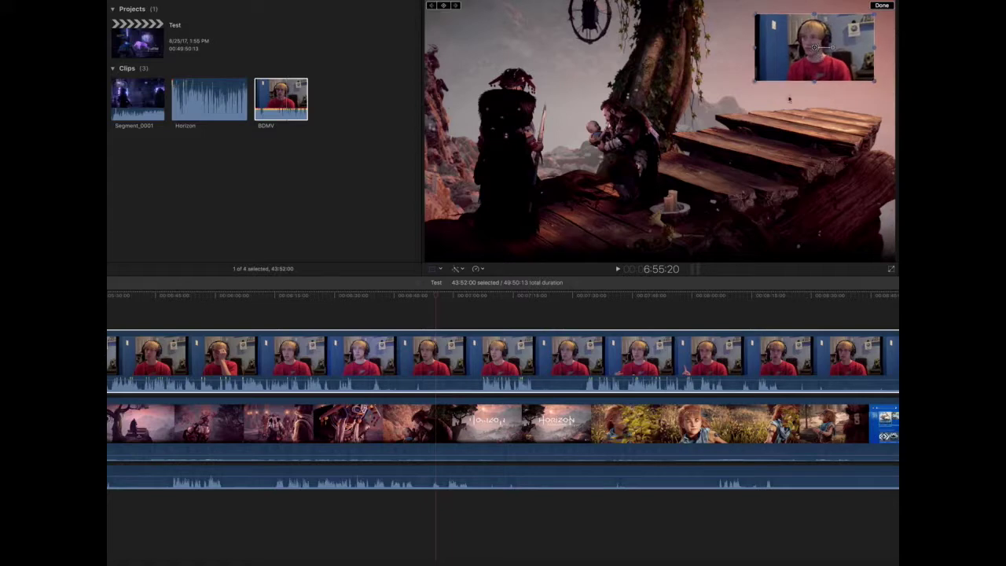
{"action": "left_click", "coordinate": [556, 315]}
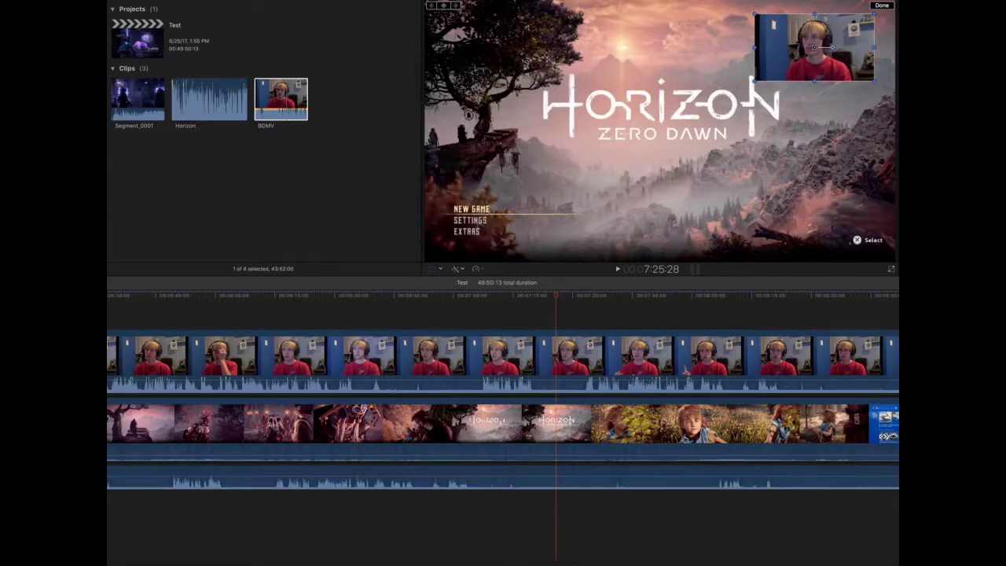
Slide the BDMV webcam clip earlier on the timeline and play it back against the gameplay and Horizon audio
{"action": "scroll", "coordinate": [380, 457], "scroll_direction": "right", "scroll_amount": 4}
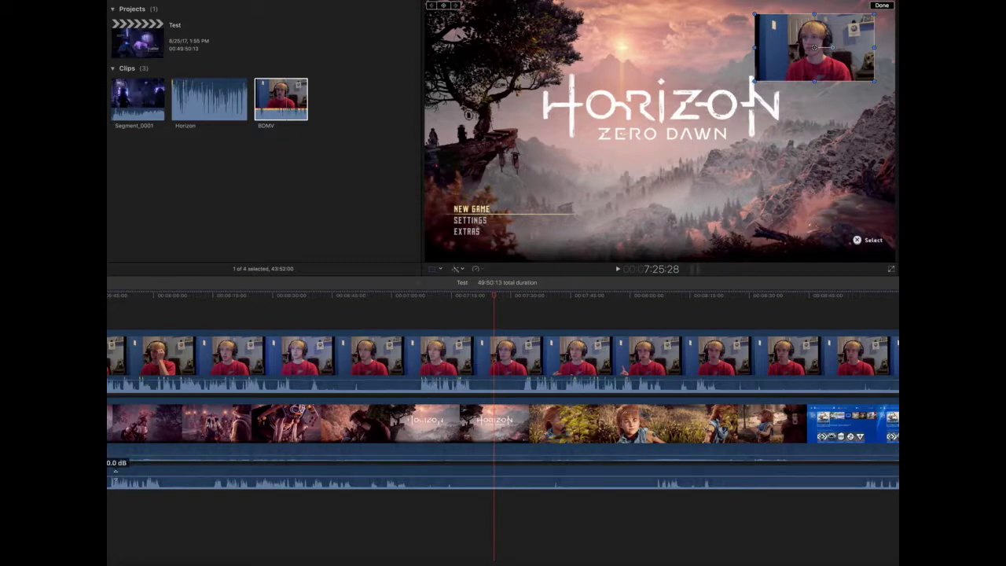
{"action": "left_click_drag", "start_coordinate": [524, 336], "coordinate": [161, 358]}
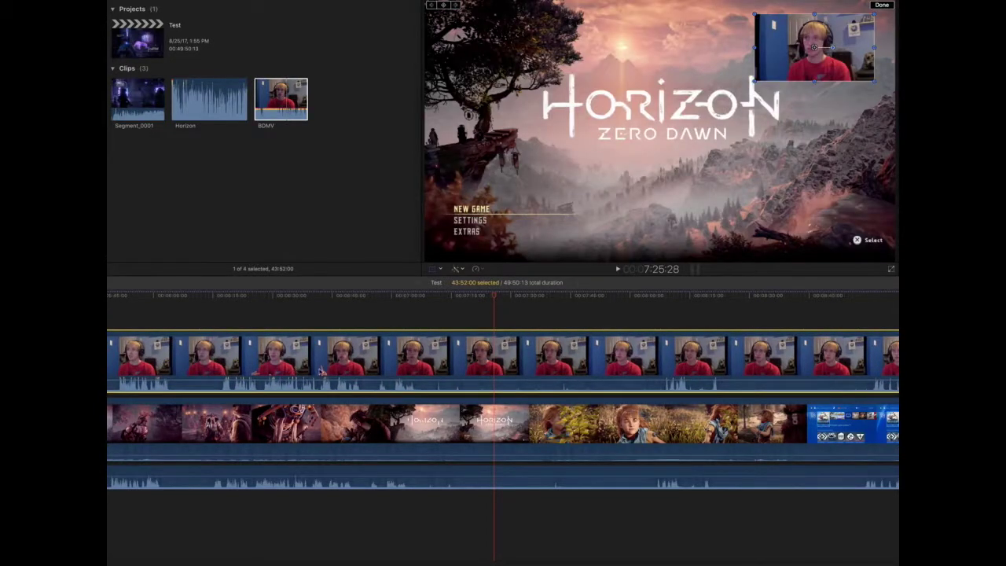
{"action": "left_click", "coordinate": [376, 298]}
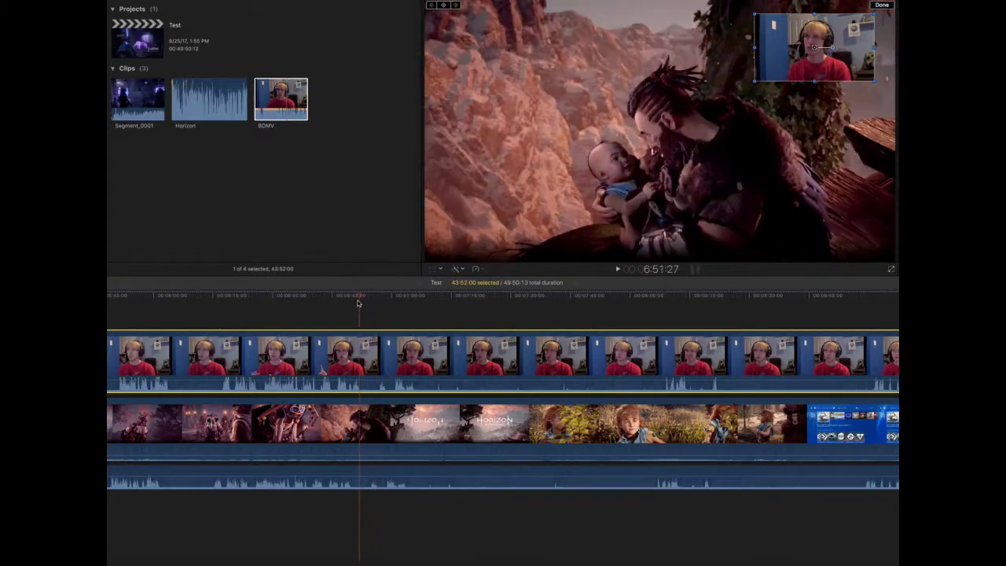
{"action": "key", "text": "space"}
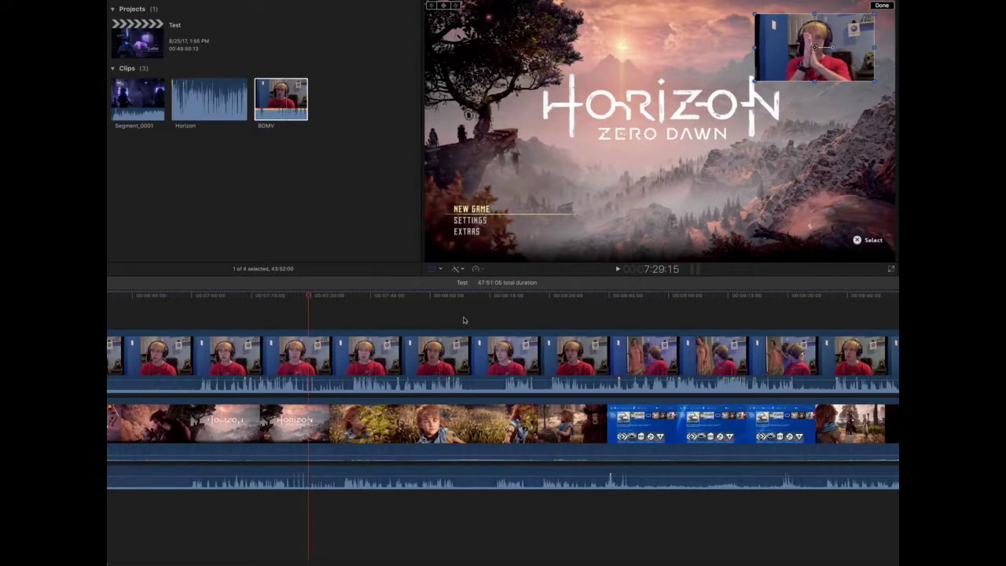
Split the Horizon audio just before the claps, delete the earlier part and shift the rest earlier to sync with the gameplay
{"action": "key", "text": "super+="}
{"action": "key", "text": "super+="}
{"action": "key", "text": "super+="}
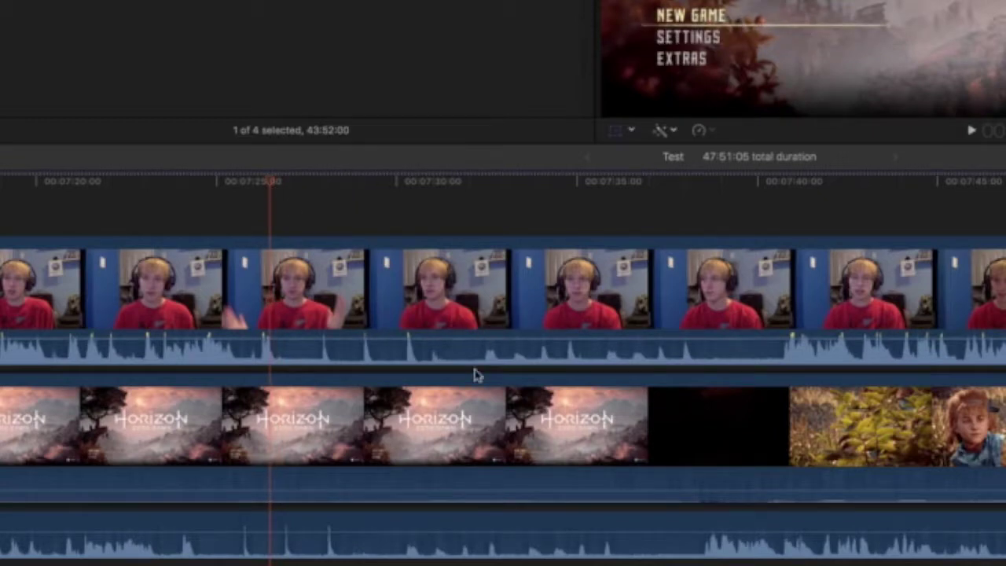
{"action": "left_click_drag", "start_coordinate": [411, 529], "coordinate": [378, 532]}
{"action": "key", "text": "b"}
{"action": "left_click", "coordinate": [386, 532]}
{"action": "key", "text": "a"}
{"action": "left_click", "coordinate": [366, 522]}
{"action": "key", "text": "Delete"}
{"action": "left_click_drag", "start_coordinate": [427, 523], "coordinate": [267, 519]}
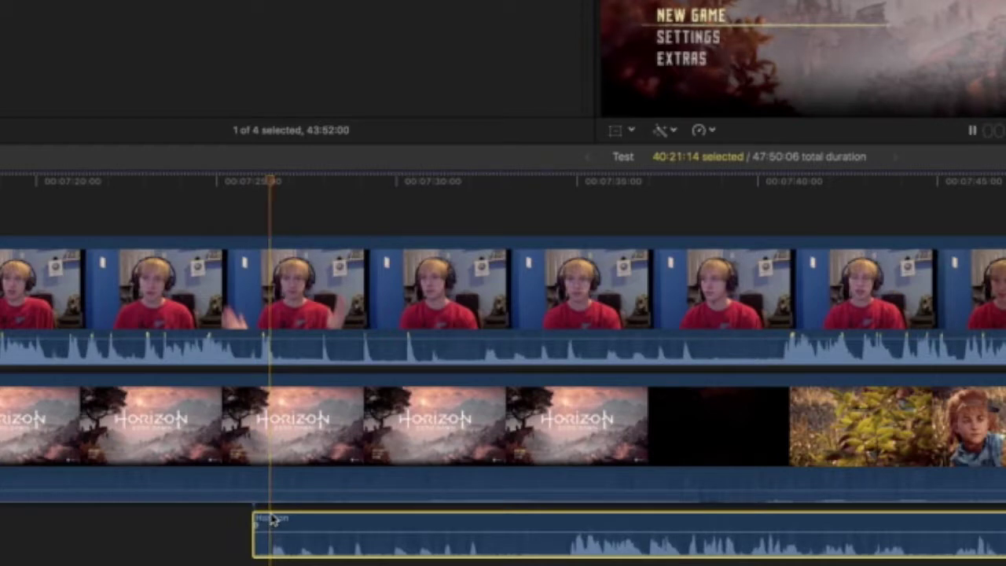
{"action": "key", "text": "space"}
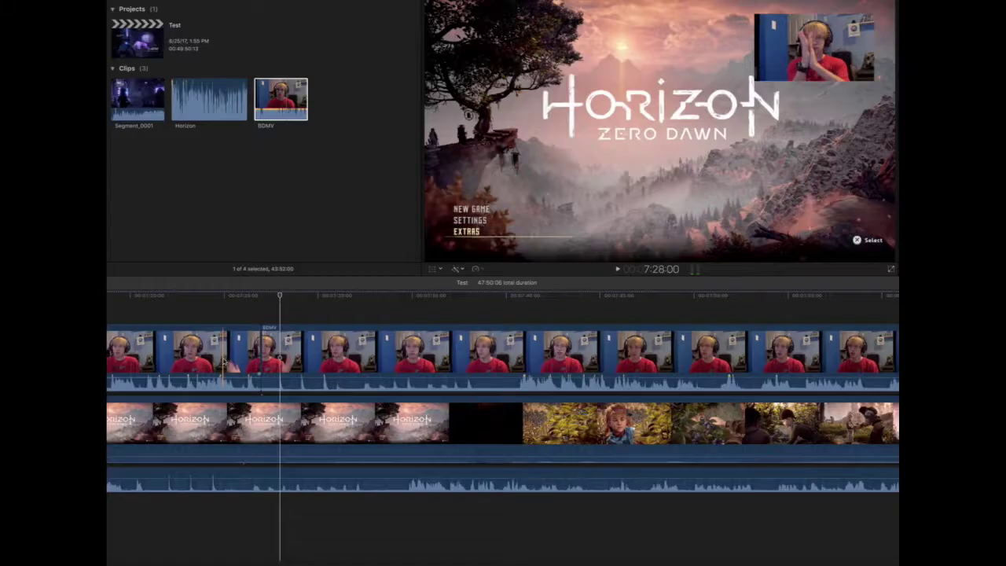
Delete the BDMV section before the claps and shift the remaining clip 5 seconds 28 frames earlier to match the Horizon audio
{"action": "key", "text": "Delete"}
{"action": "left_click_drag", "start_coordinate": [317, 357], "coordinate": [206, 355]}
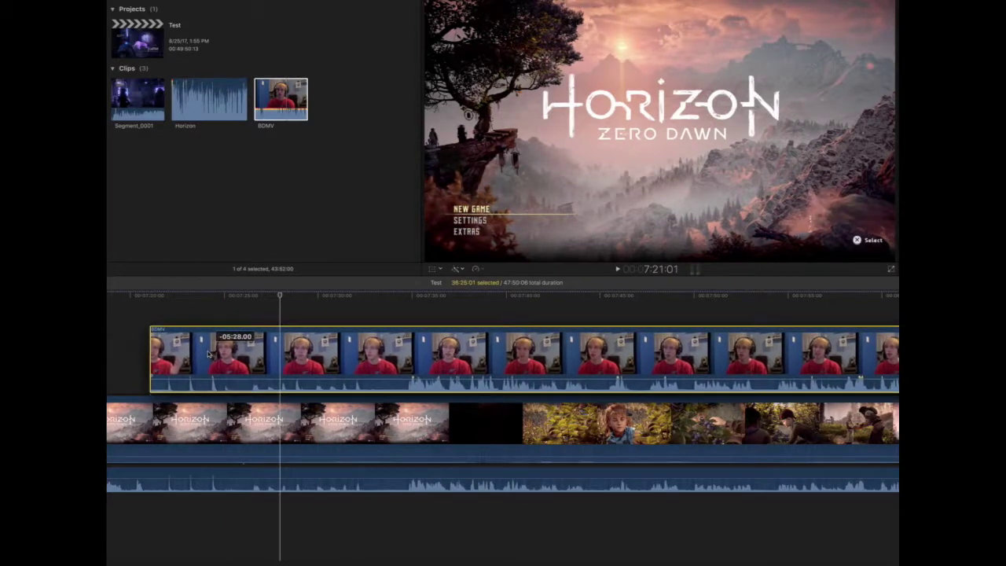
Compare the clap peaks of the BDMV and Horizon audio up close, nudging the BDMV clip one frame later and back
{"action": "left_click", "coordinate": [171, 296]}
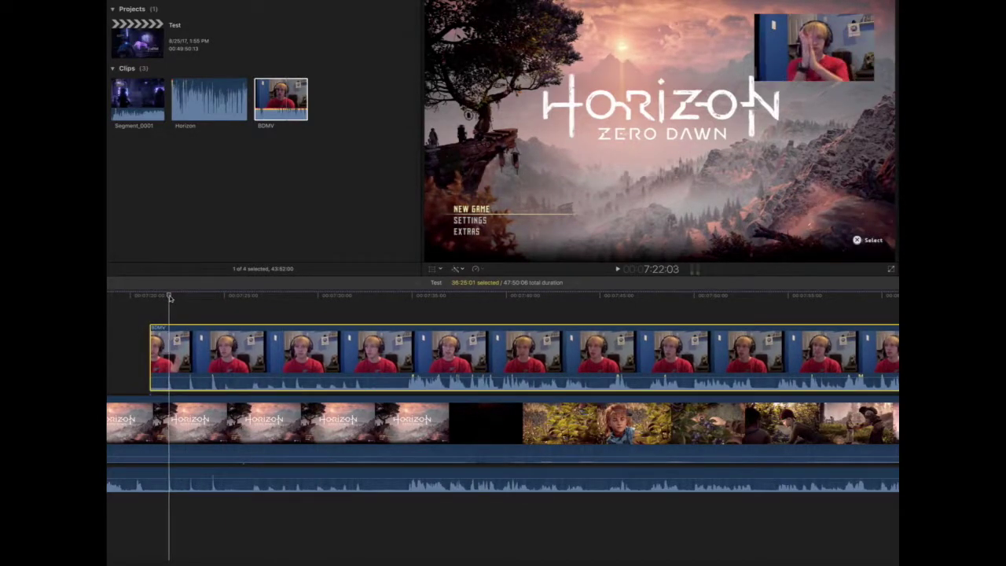
{"action": "left_click_drag", "start_coordinate": [178, 299], "coordinate": [192, 301]}
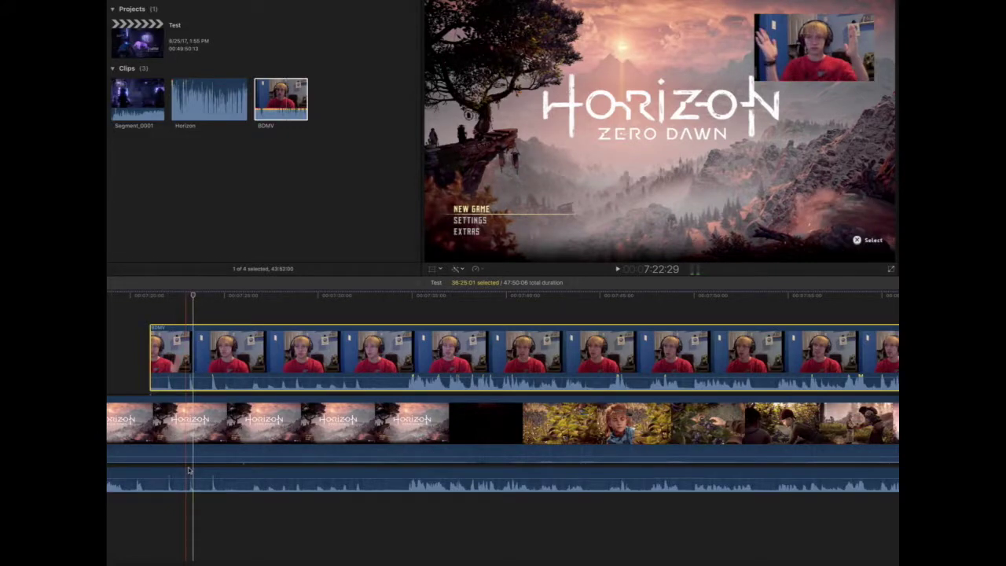
{"action": "left_click", "coordinate": [167, 381]}
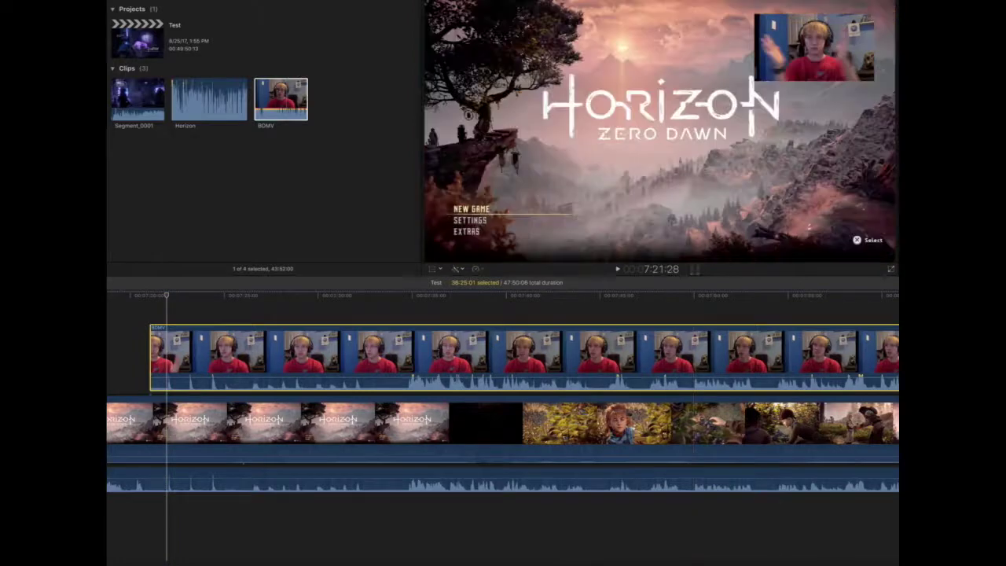
{"action": "key", "text": "super+equal"}
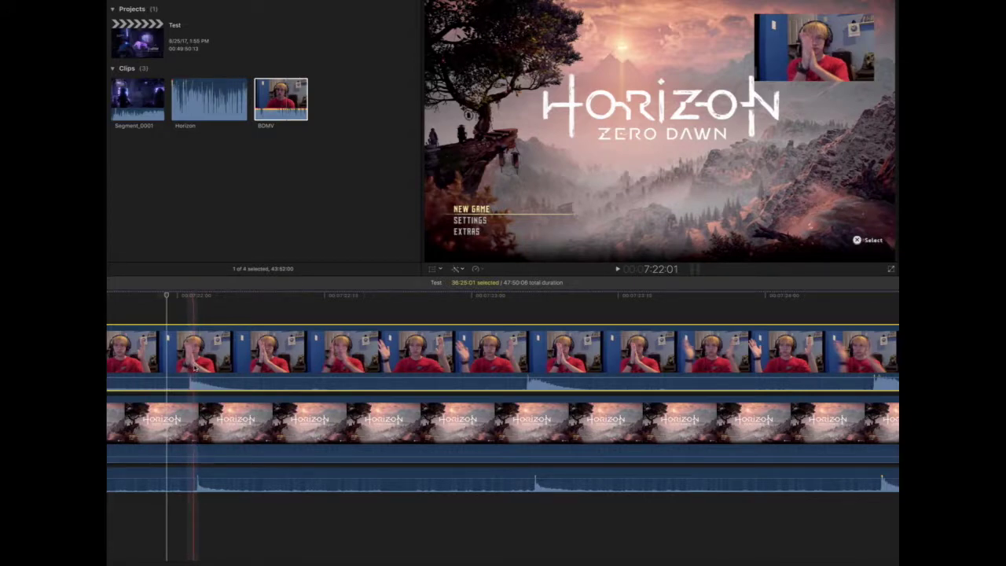
{"action": "key", "text": "period"}
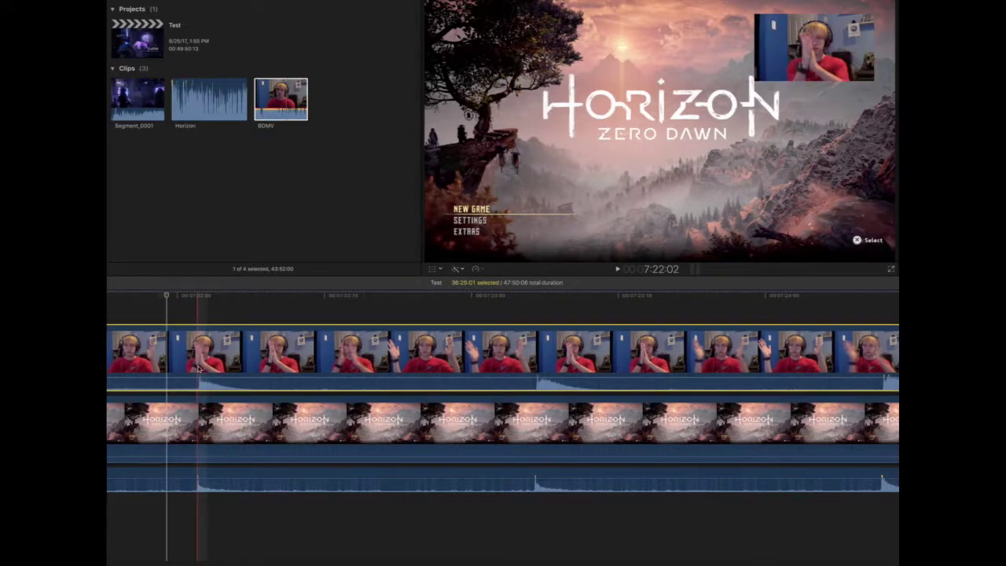
{"action": "key", "text": "comma"}
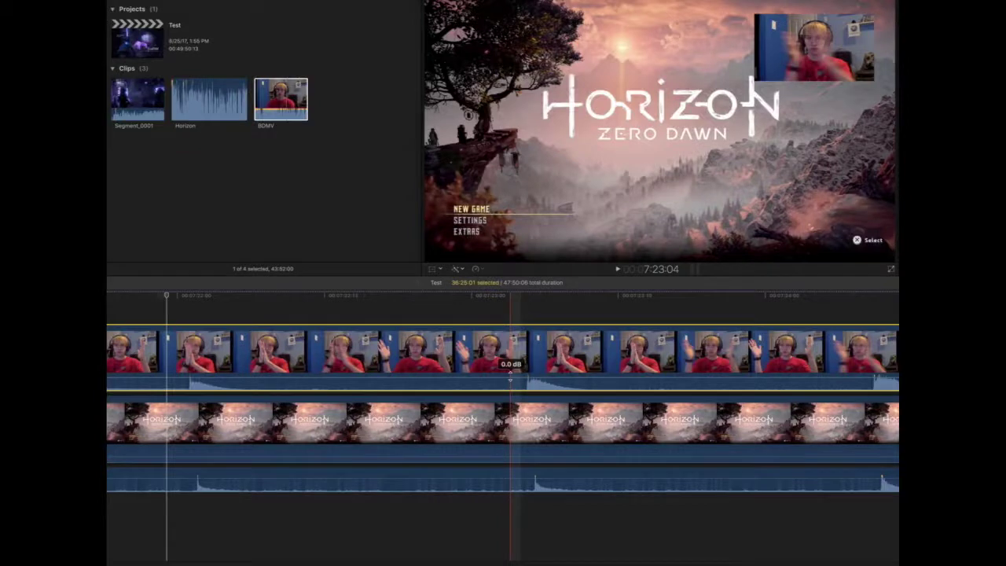
Lower the BDMV clip's audio to silence and fine-tune the gameplay clip's audio level
{"action": "left_click_drag", "start_coordinate": [685, 249], "coordinate": [685, 261]}
{"action": "left_click_drag", "start_coordinate": [510, 385], "coordinate": [512, 399]}
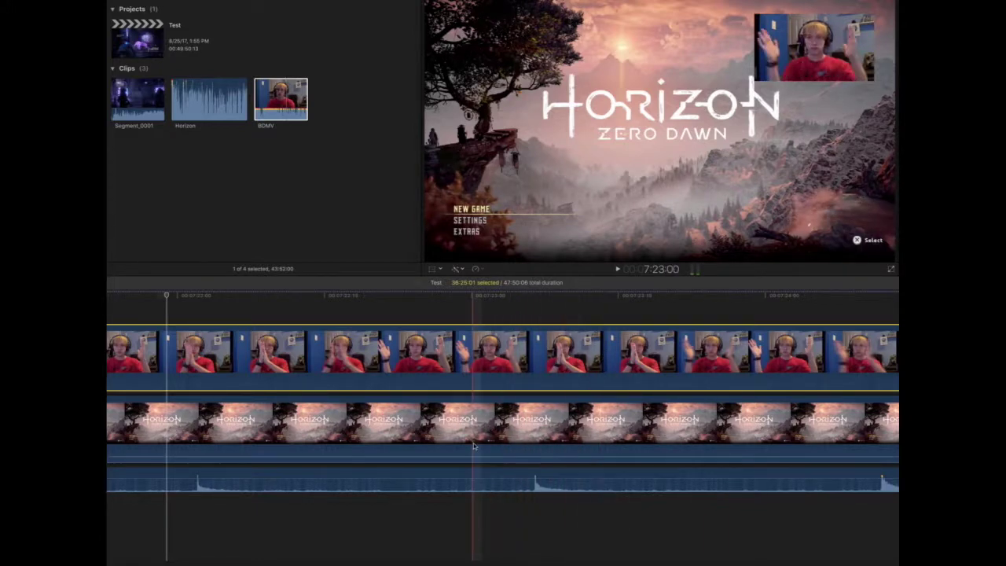
{"action": "left_click", "coordinate": [552, 425]}
{"action": "left_click_drag", "start_coordinate": [516, 450], "coordinate": [517, 456]}
{"action": "left_click_drag", "start_coordinate": [519, 457], "coordinate": [522, 452]}
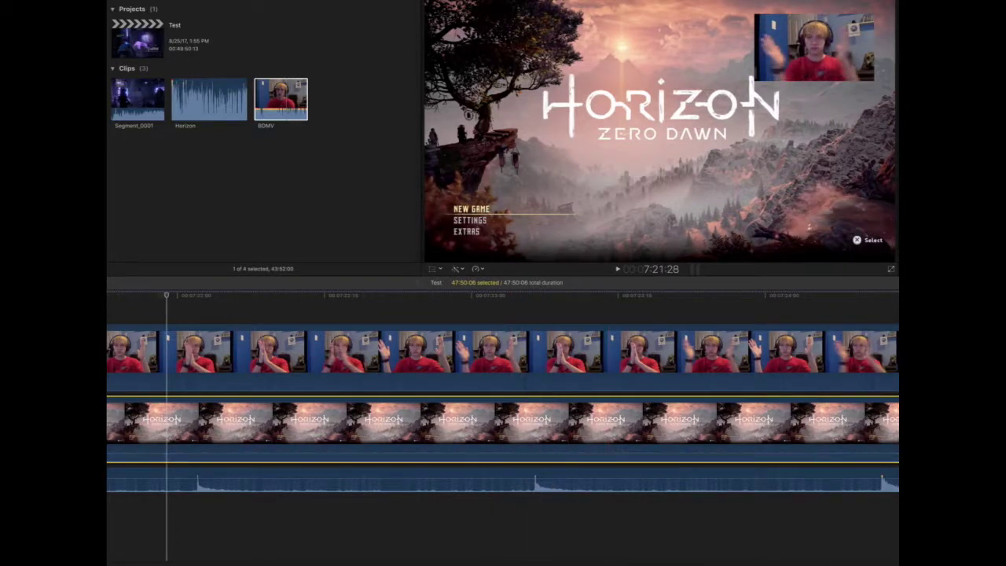
Combine the gameplay, BDMV and Horizon clips into a new compound clip in the Test event
{"action": "key", "text": "super+minus"}
{"action": "key", "text": "super+minus"}
{"action": "key", "text": "super+minus"}
{"action": "key", "text": "super+minus"}
{"action": "key", "text": "super+minus"}
{"action": "key", "text": "super+minus"}
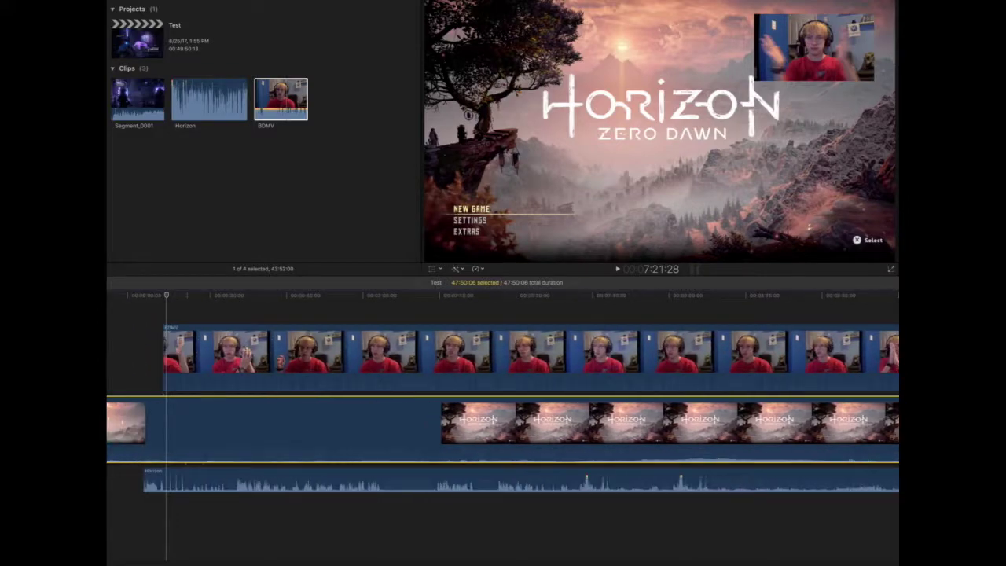
{"action": "left_click_drag", "start_coordinate": [302, 519], "coordinate": [327, 333]}
{"action": "right_click", "coordinate": [347, 358]}
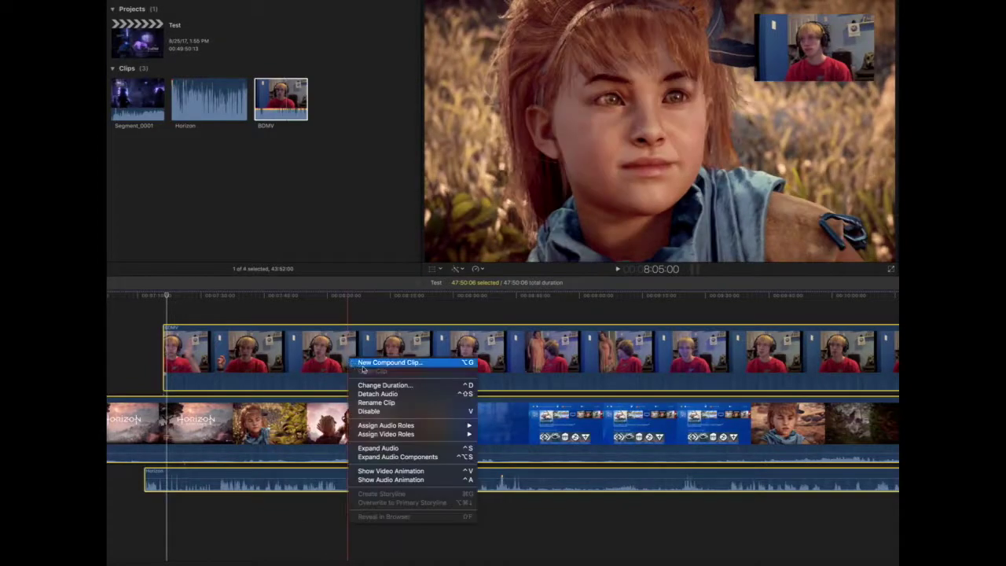
{"action": "left_click", "coordinate": [376, 371]}
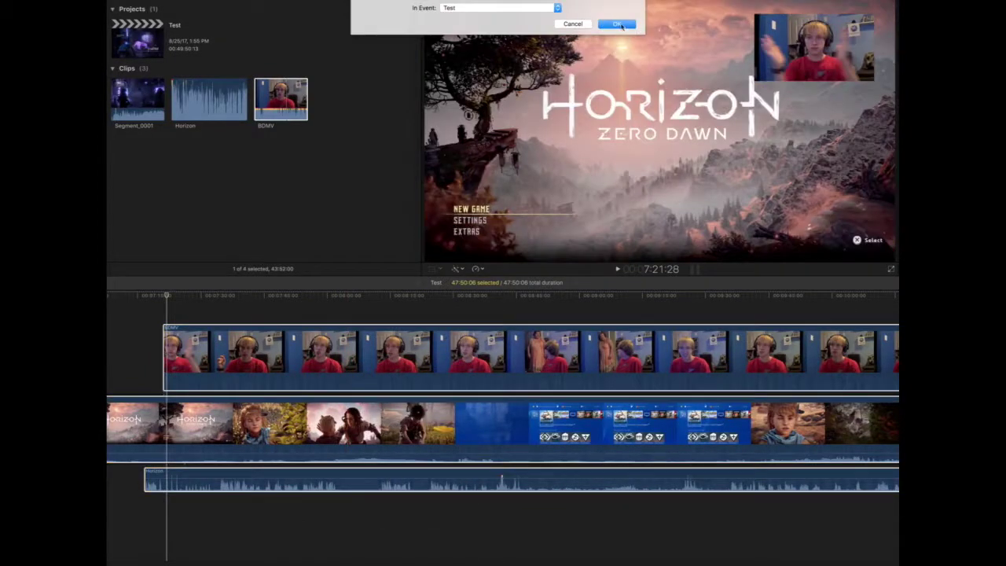
{"action": "left_click", "coordinate": [622, 26]}
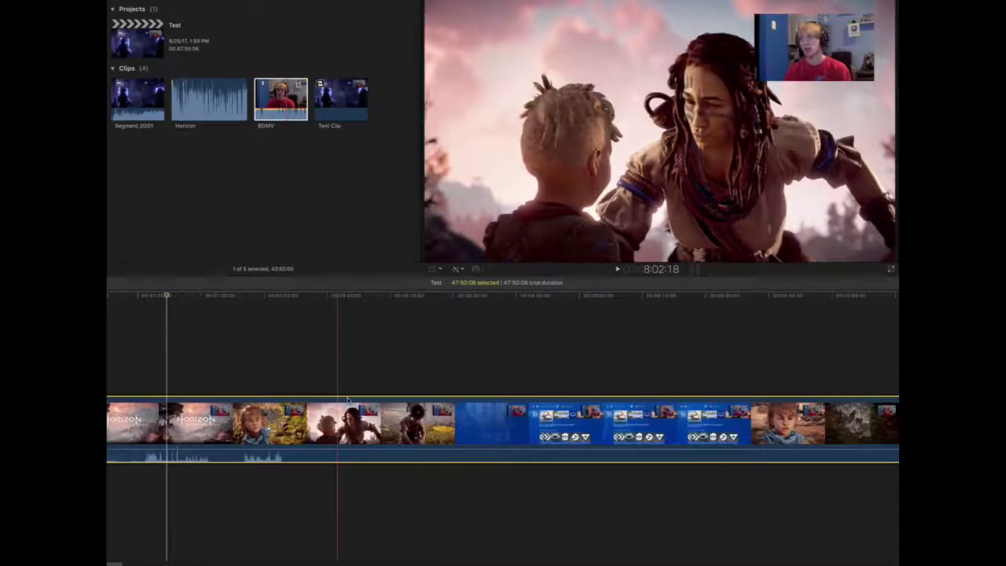
{"action": "left_click", "coordinate": [299, 346]}
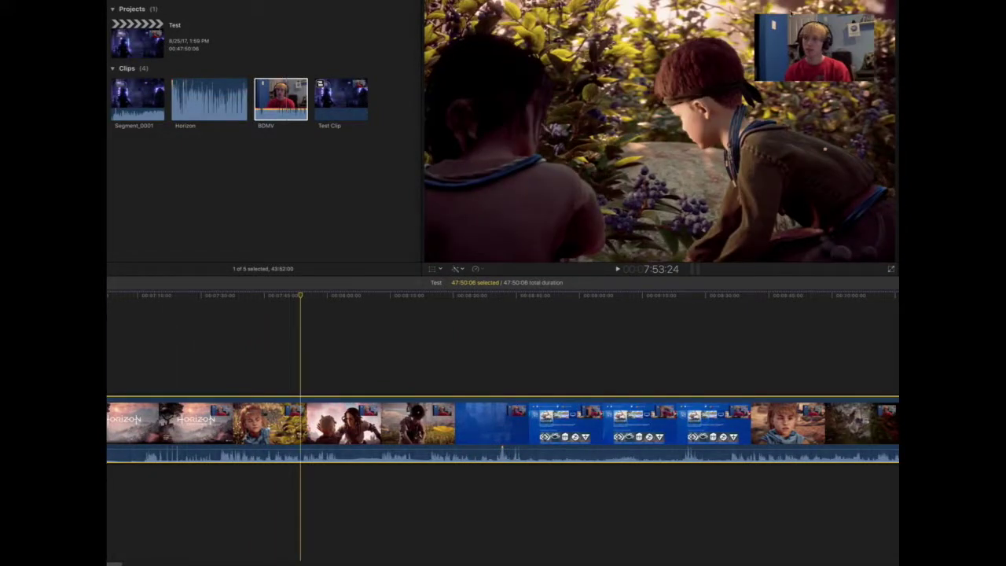